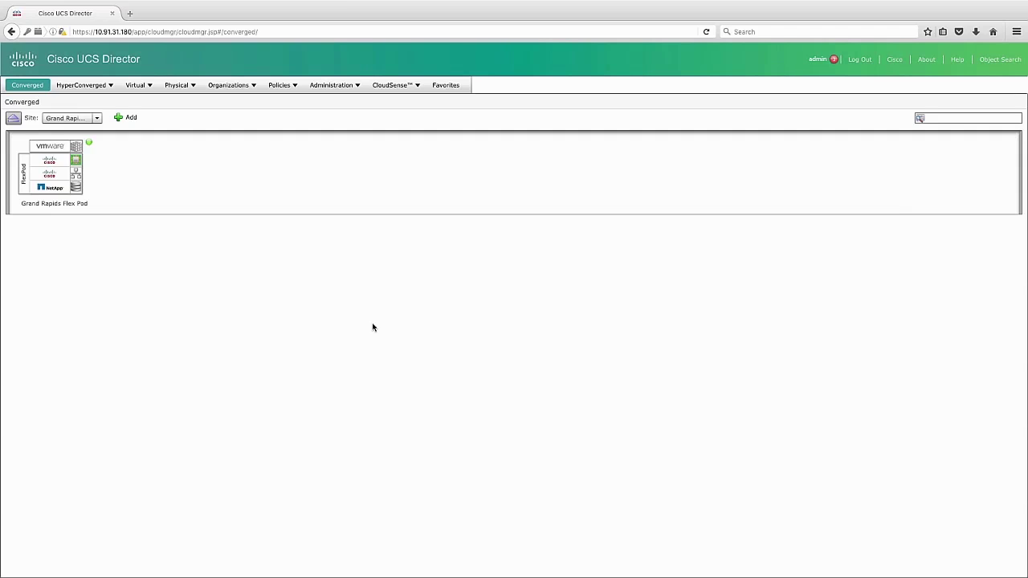
Go to Policies > Virtual/Hypervisor Policies > Service Delivery to list GR_System_Policy for GR_VDC
click(289, 90)
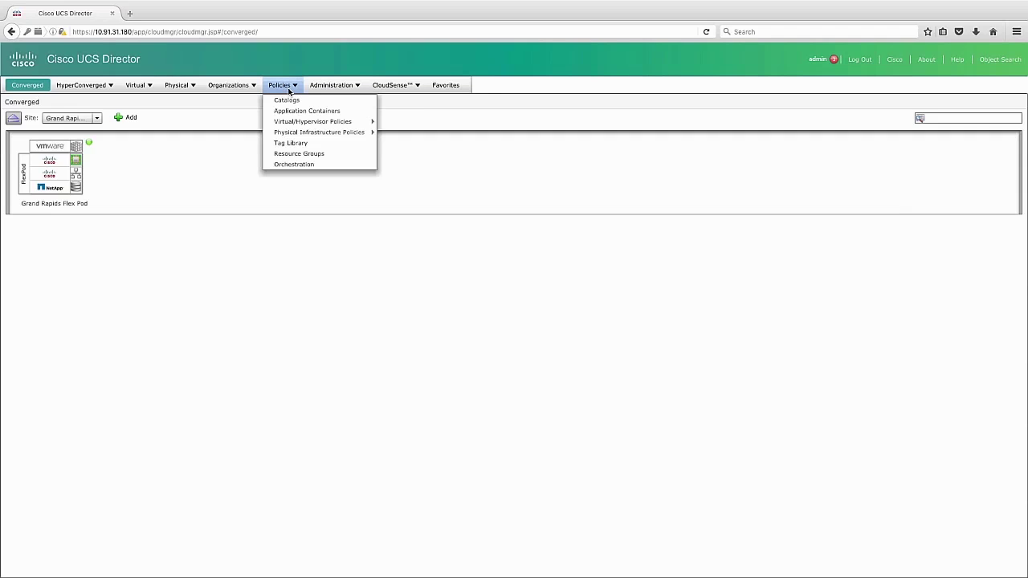
mouse_move(306, 123)
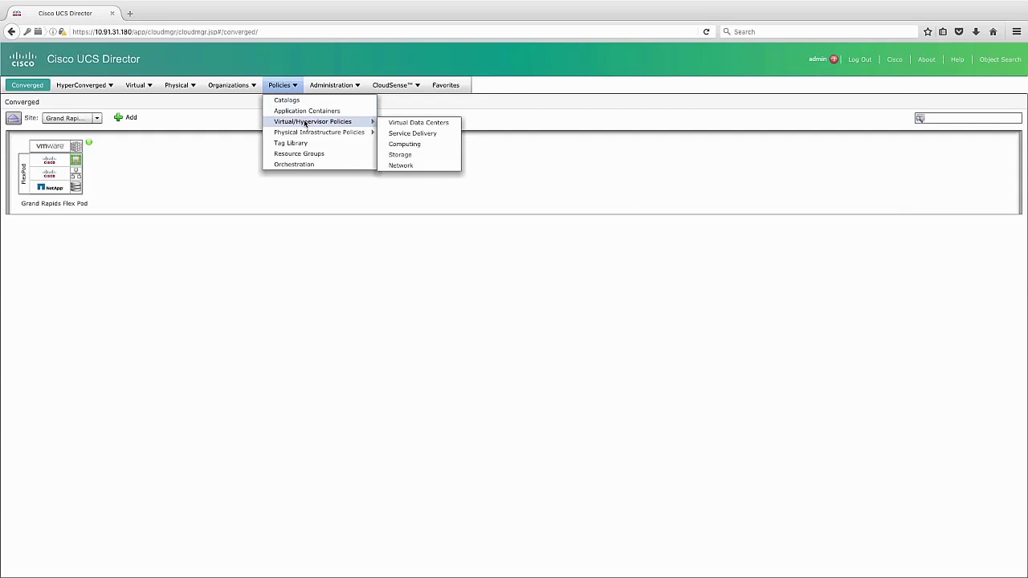
click(399, 134)
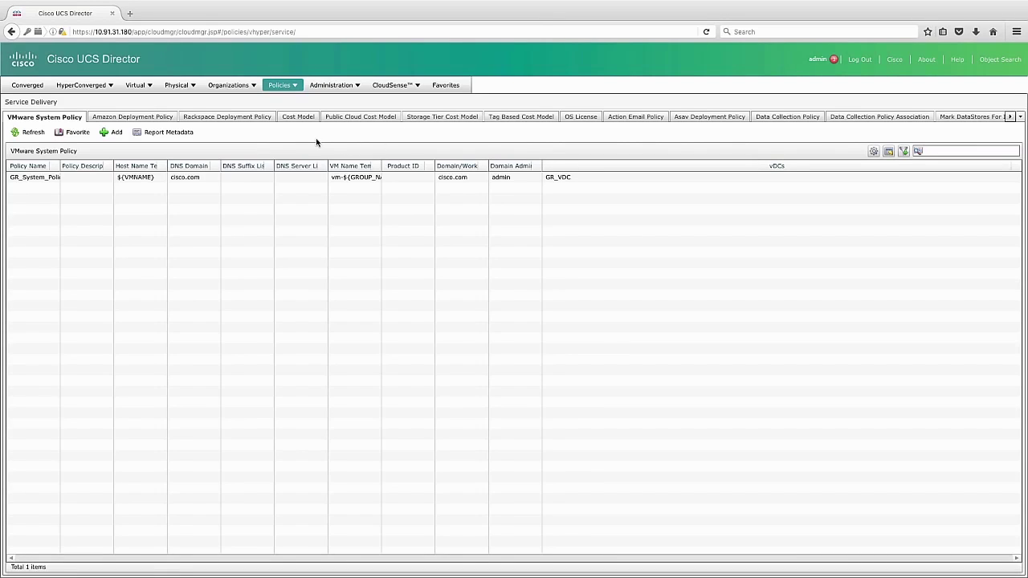
Open the Default Cost Model from the Cost Model tab for review
click(307, 117)
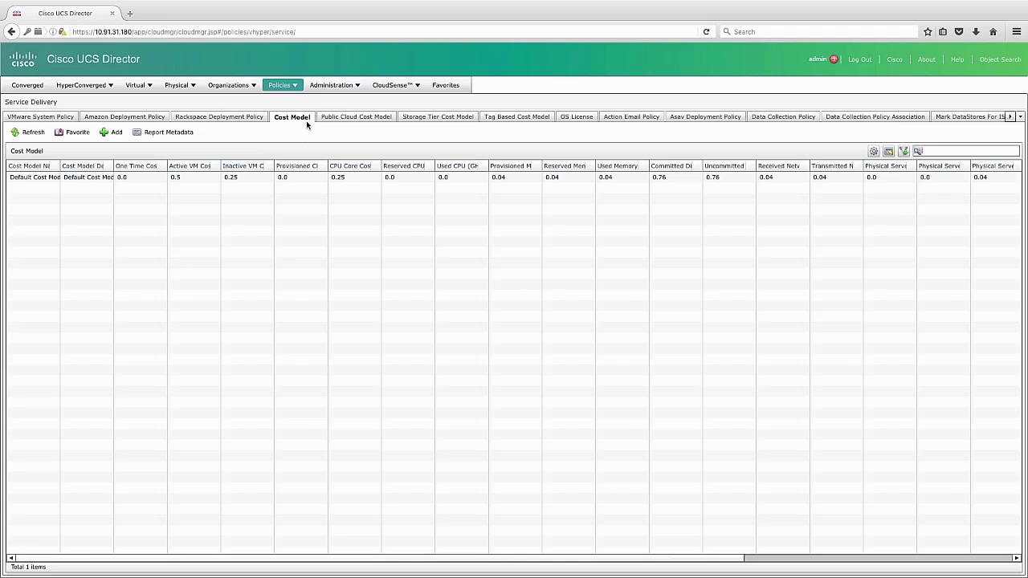
click(289, 178)
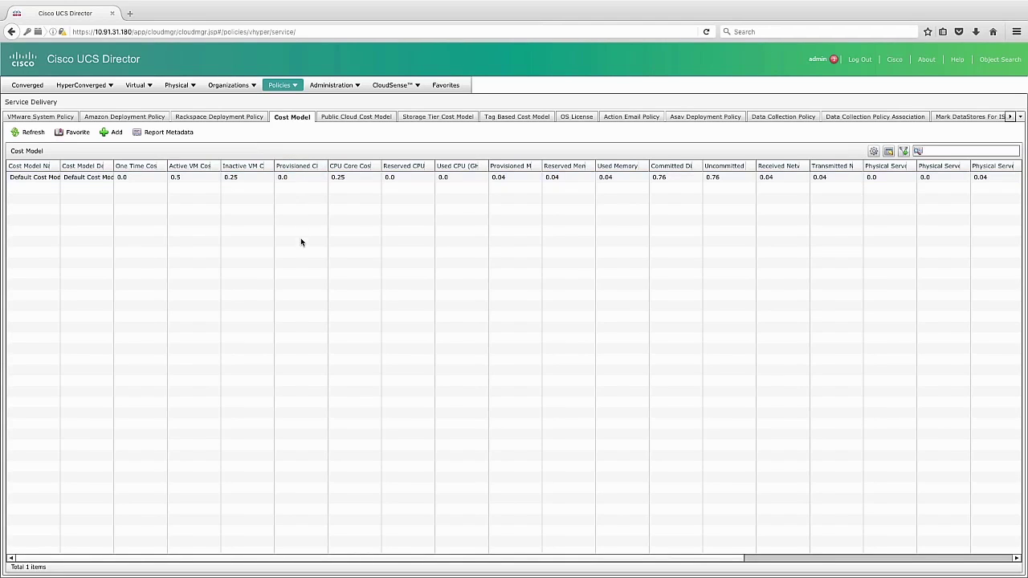
double_click(315, 177)
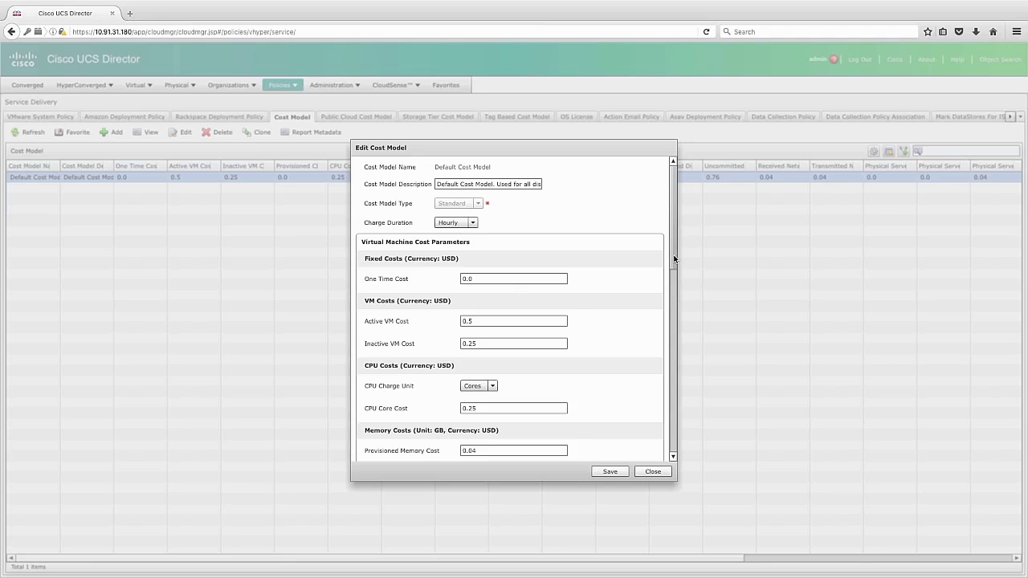
Keep the charge duration Hourly, scroll through the rates, and close without saving
scroll(674, 259, down, 1)
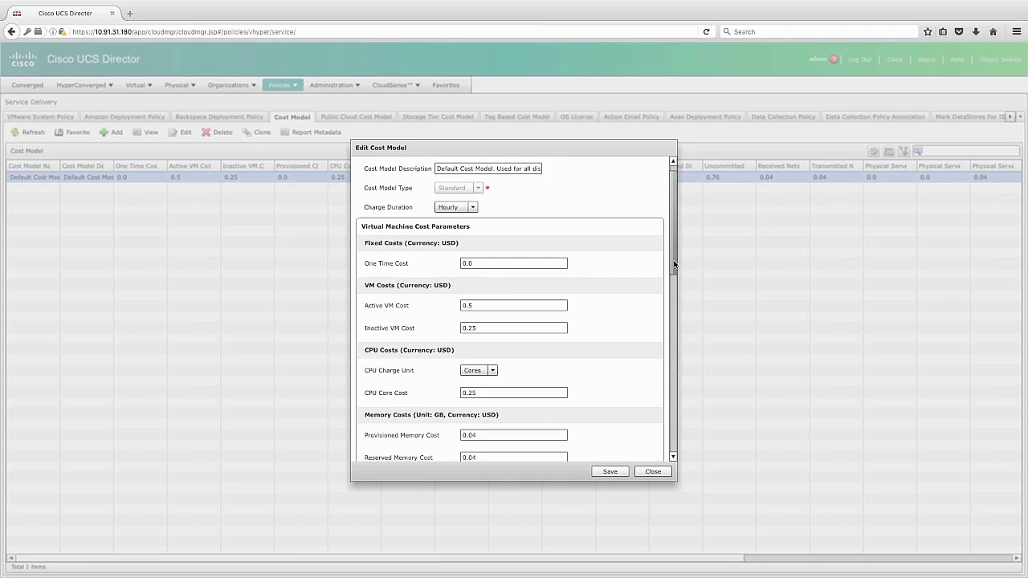
click(473, 208)
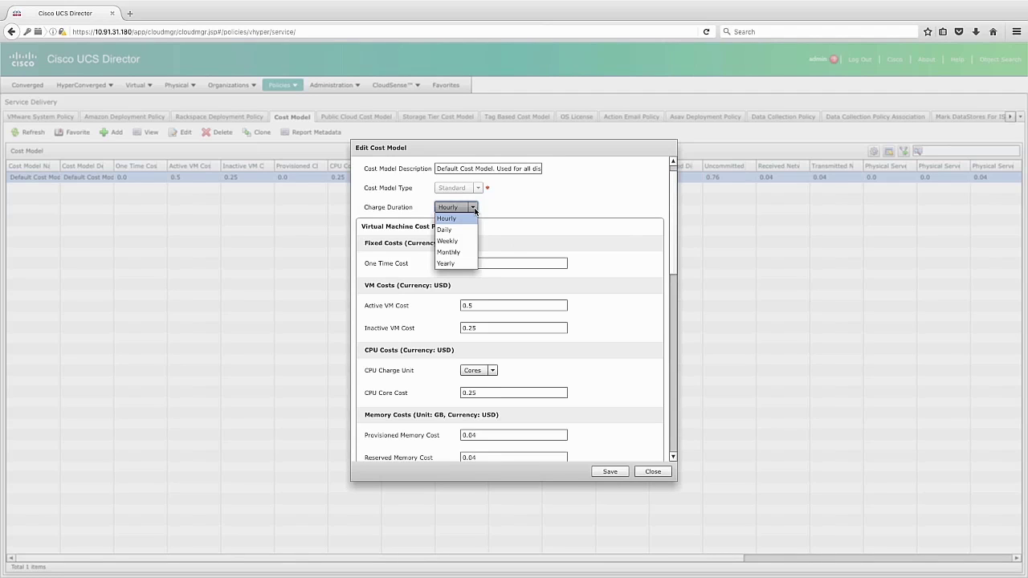
click(556, 225)
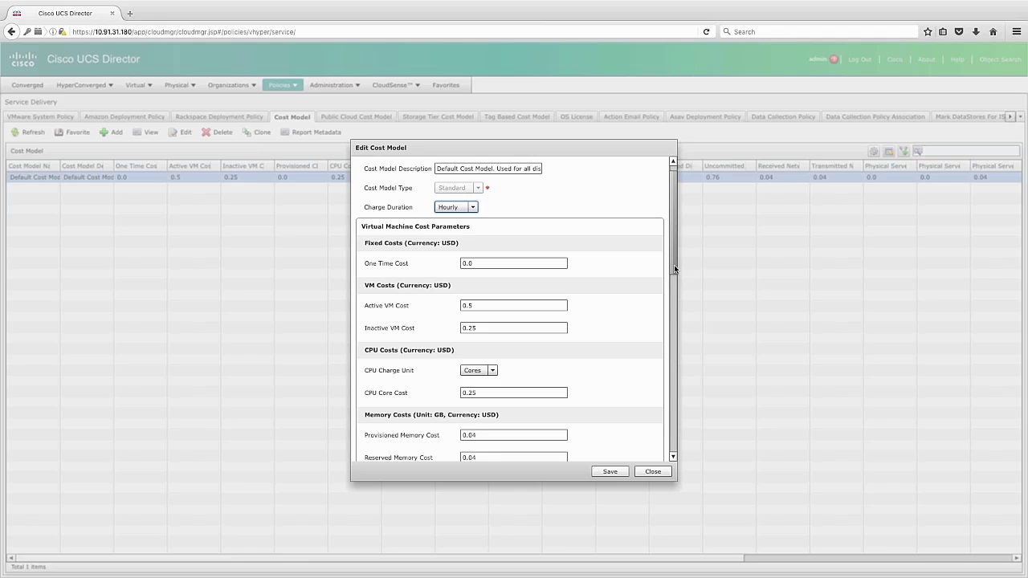
drag(674, 264, 674, 269)
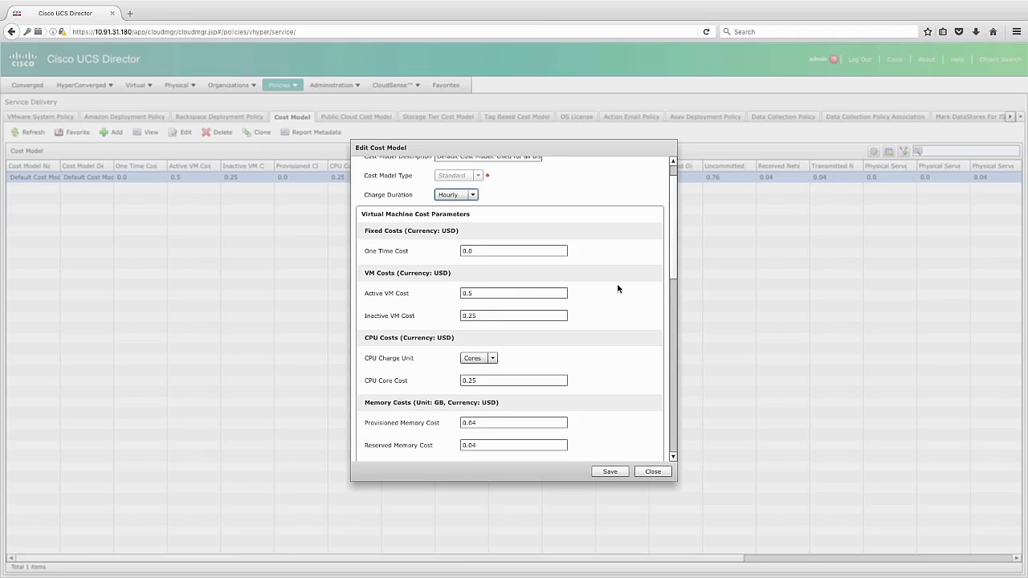
drag(673, 265, 685, 422)
click(644, 473)
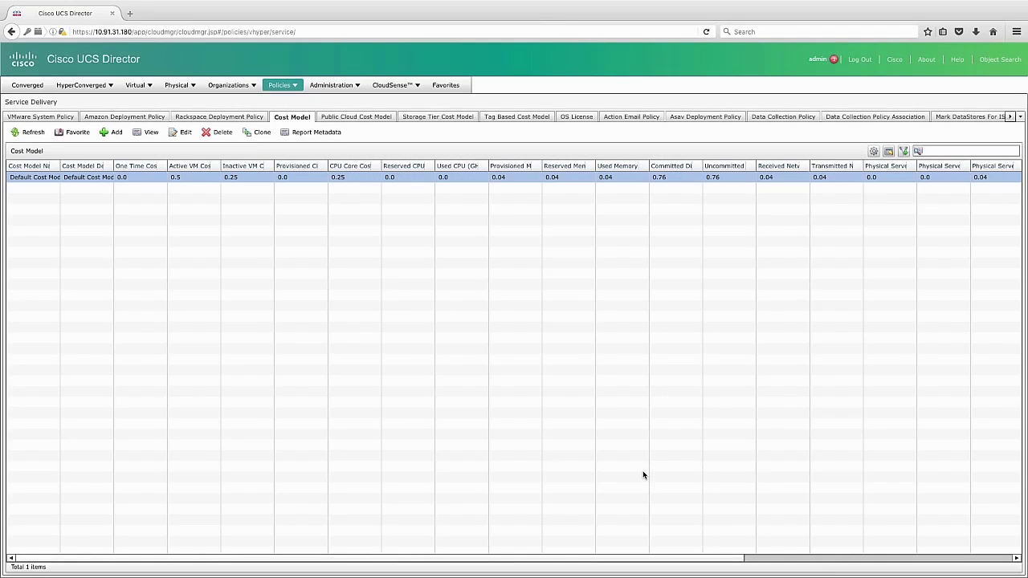
Show the Storage Tier Cost Model under Public Cloud Cost Model and widen Tier Description
click(339, 121)
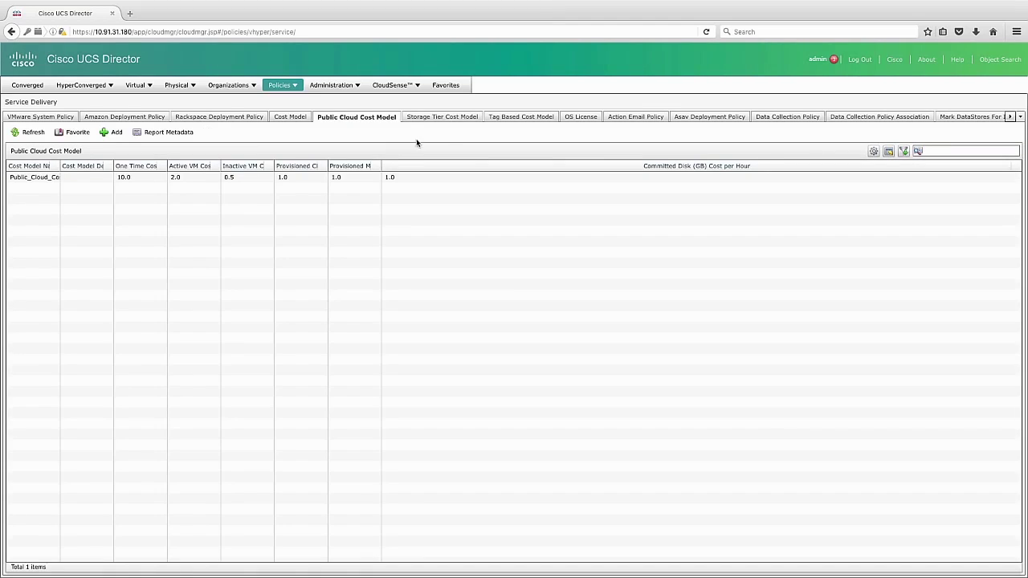
click(465, 120)
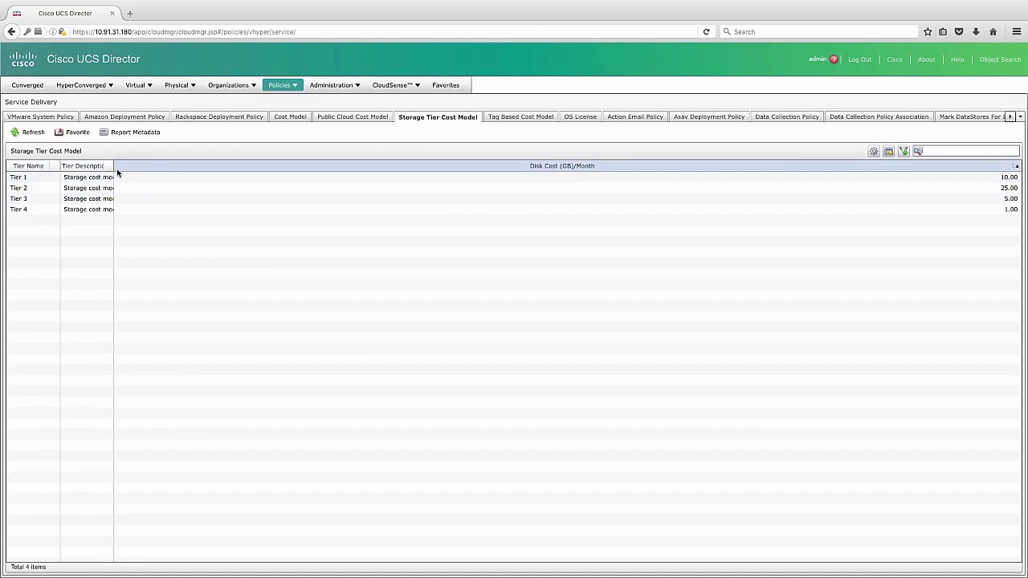
drag(114, 165, 154, 165)
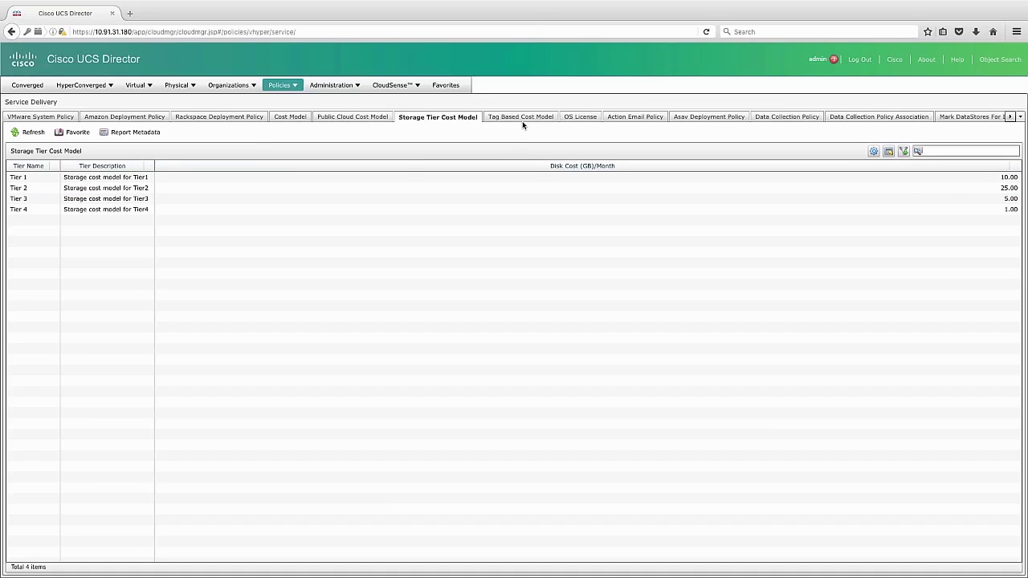
click(297, 87)
mouse_move(319, 125)
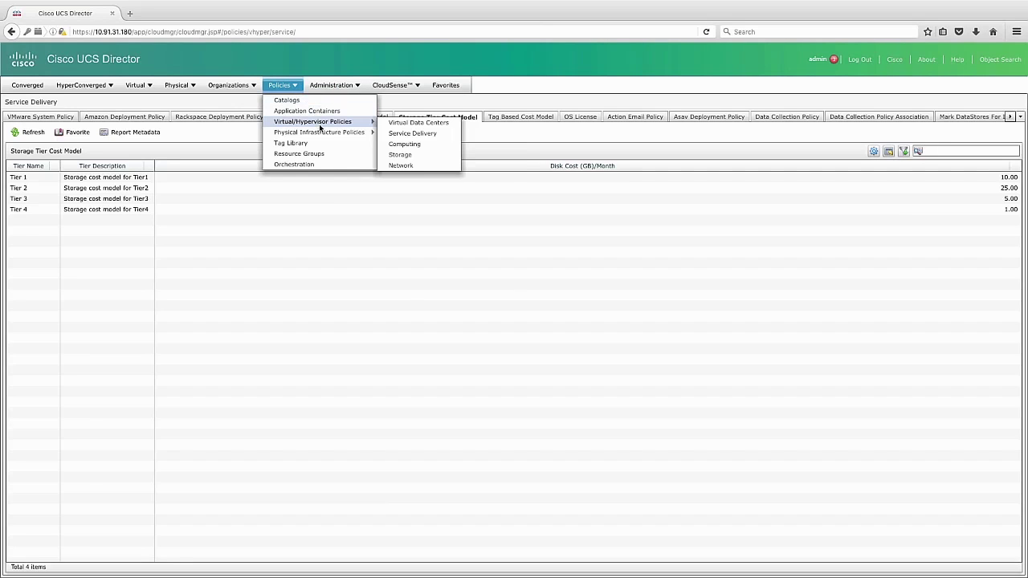
click(394, 122)
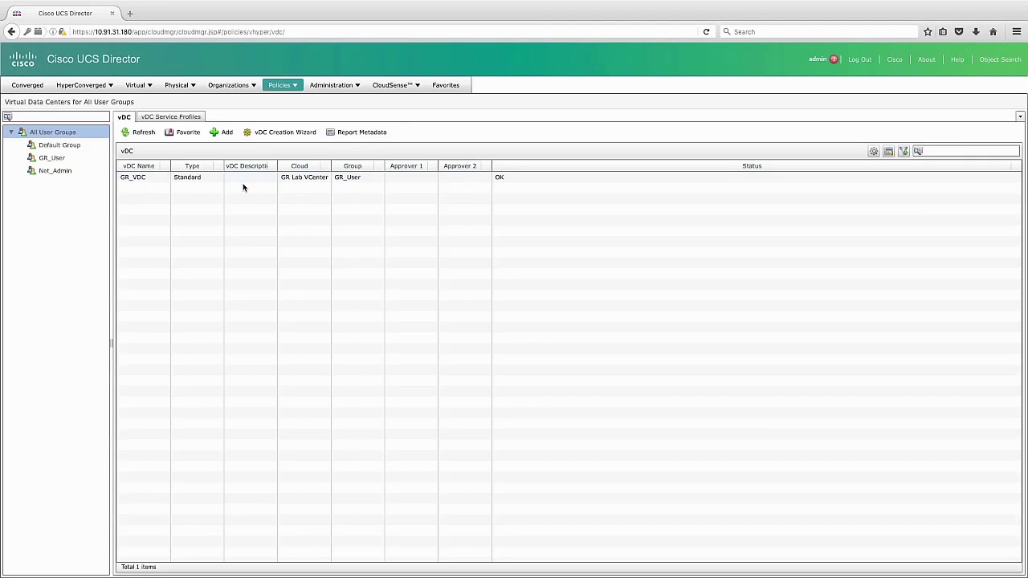
click(161, 178)
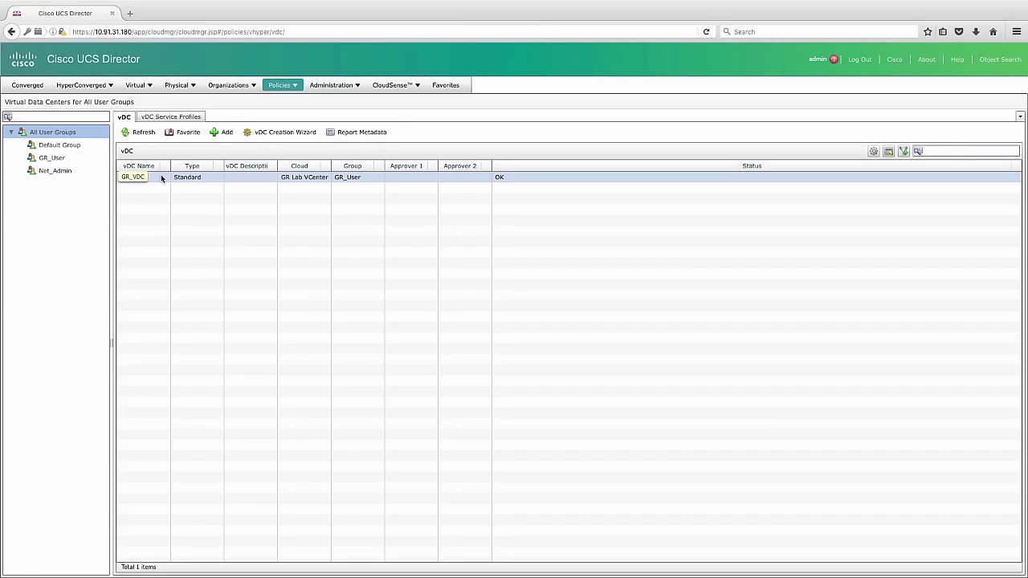
double_click(161, 179)
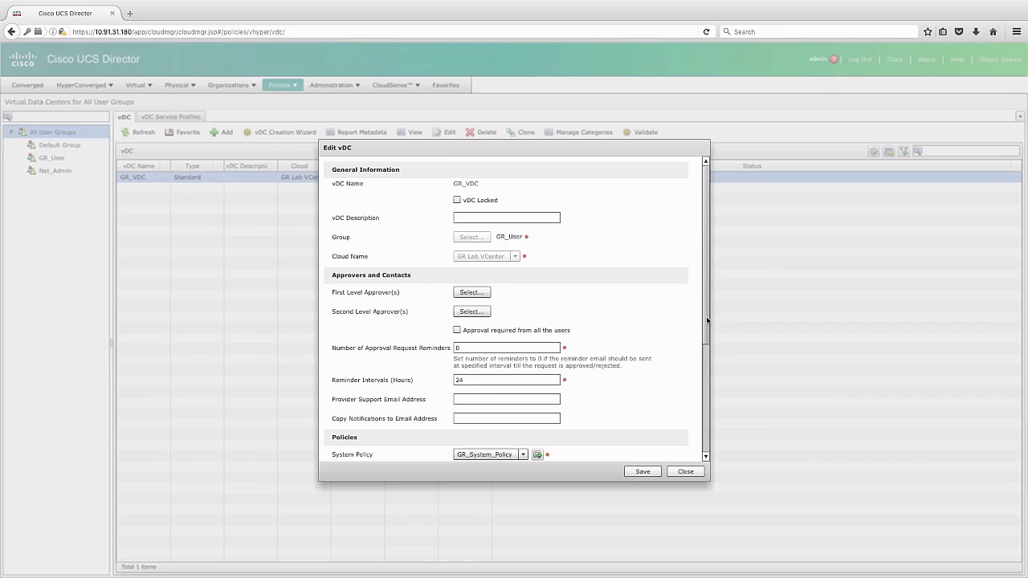
drag(706, 316, 706, 412)
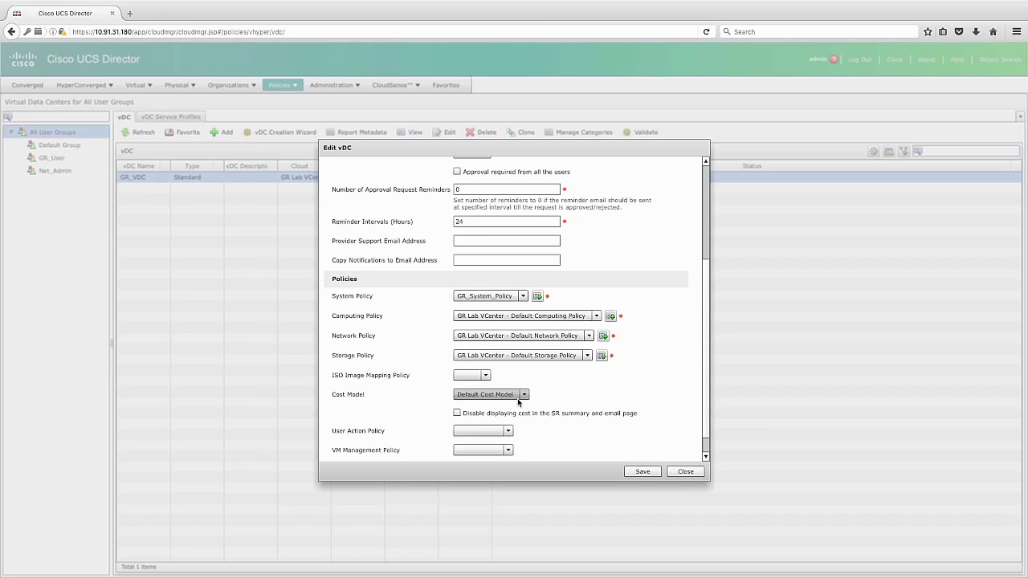
click(695, 471)
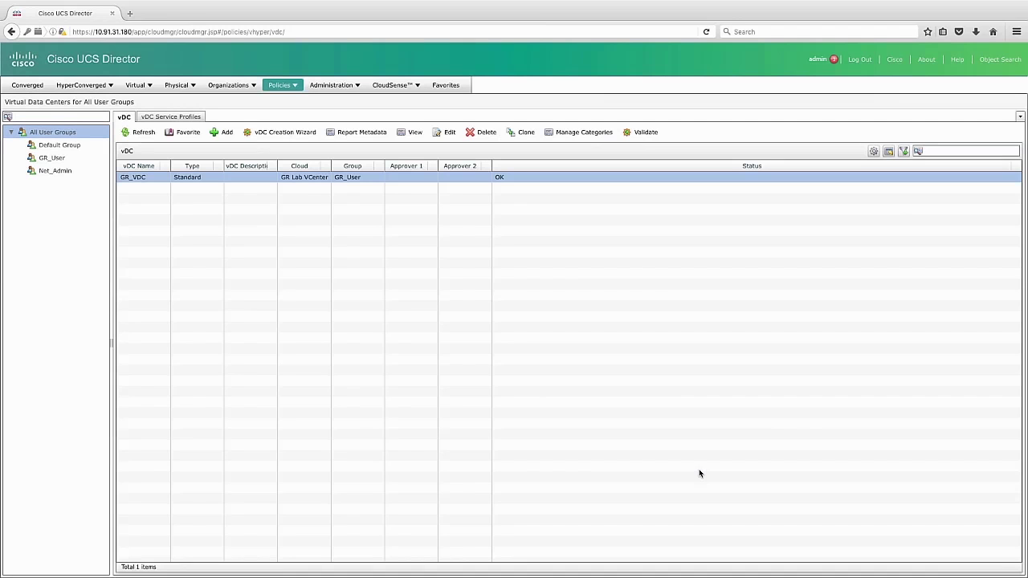
Check that GR_User's budget policy has Enable Budget Watch on, then close it
click(347, 88)
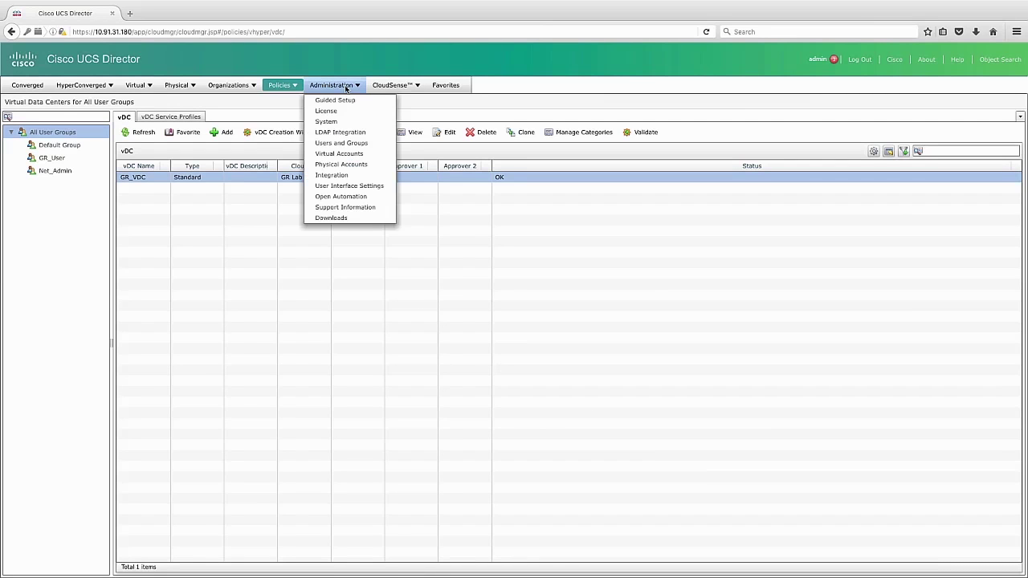
click(353, 144)
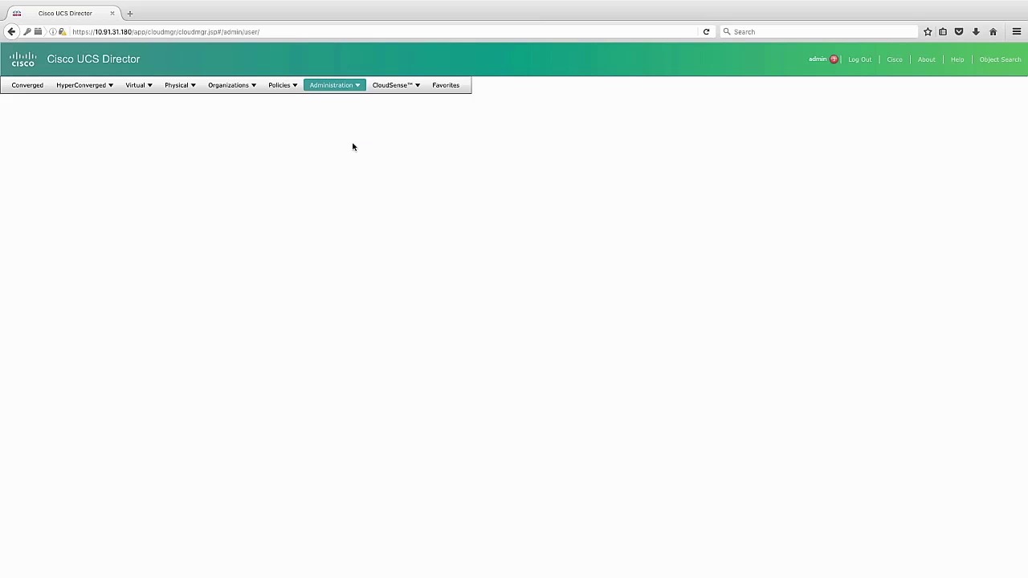
click(143, 191)
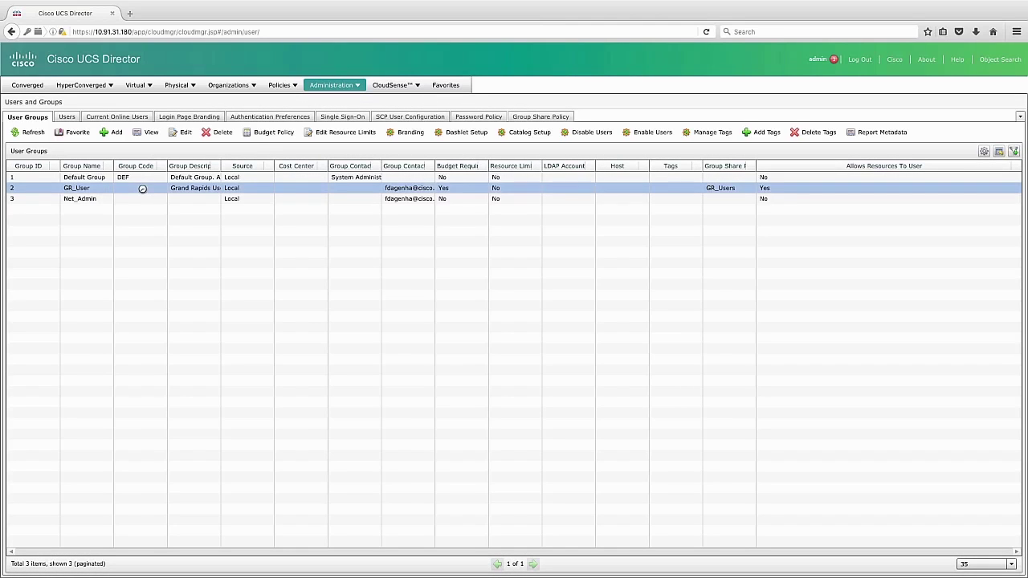
click(287, 134)
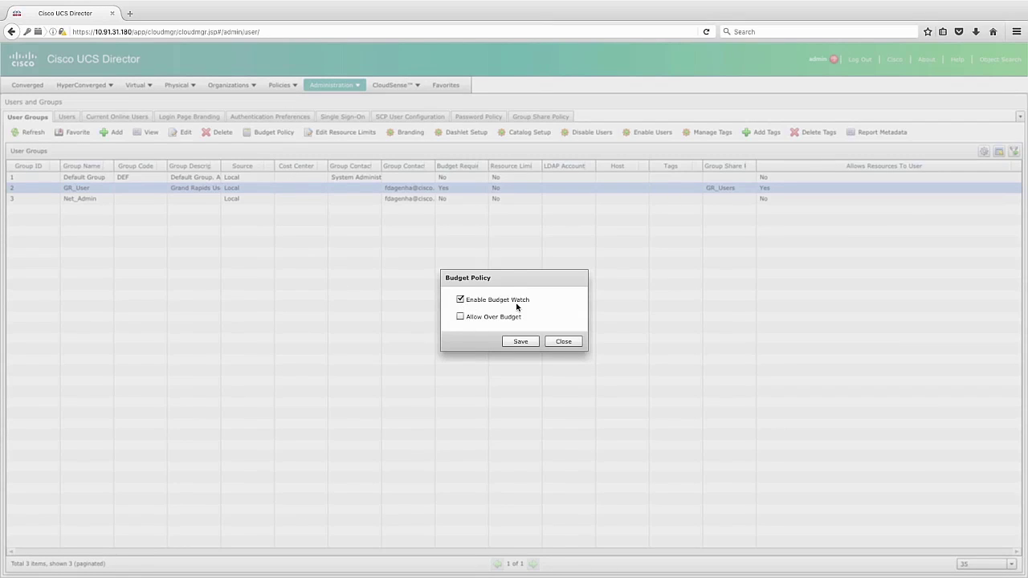
click(572, 343)
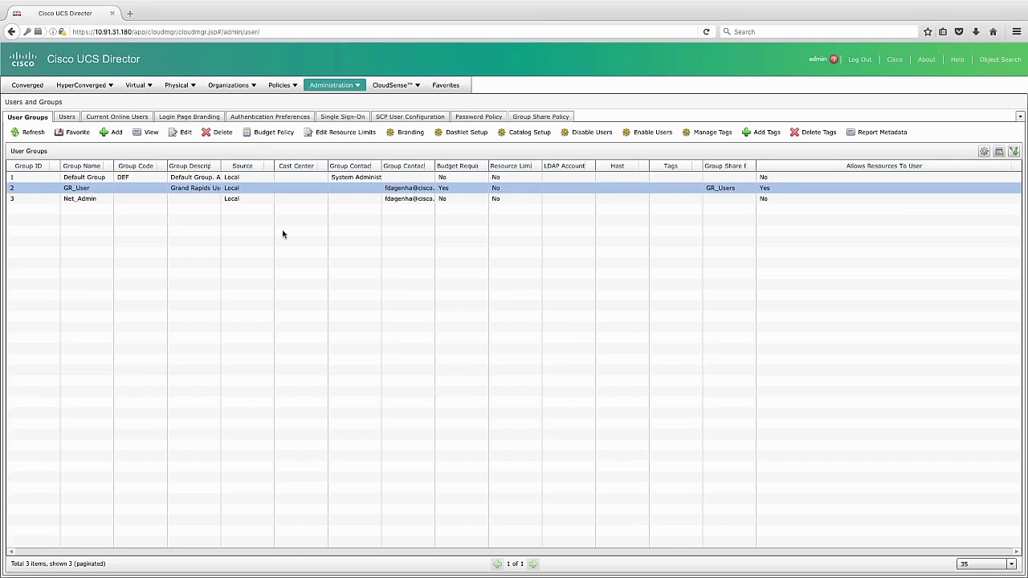
Inspect GR_User's Grand Rapids budget entry of 10,000.00 for November 2016 without changes
click(249, 87)
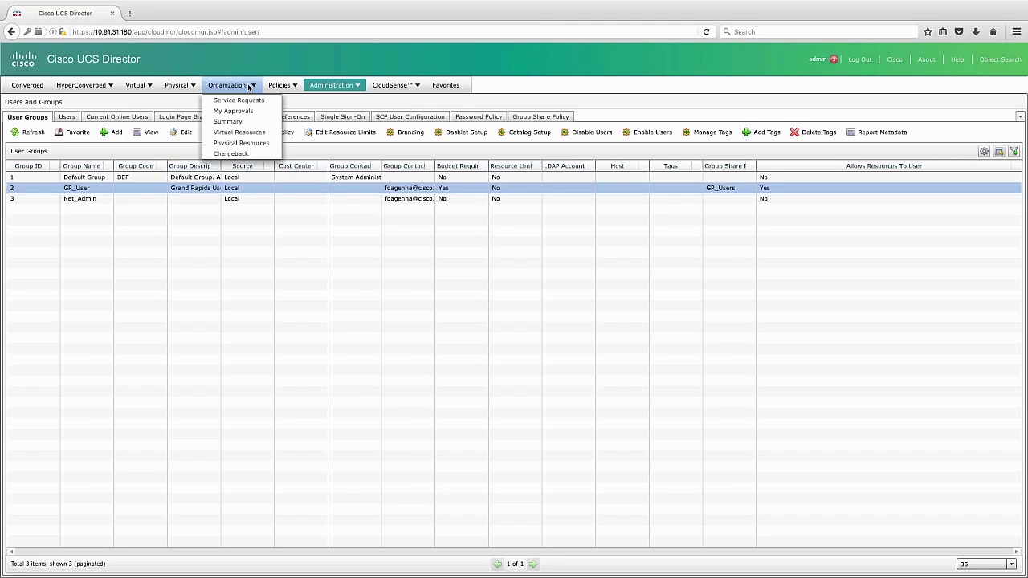
click(228, 122)
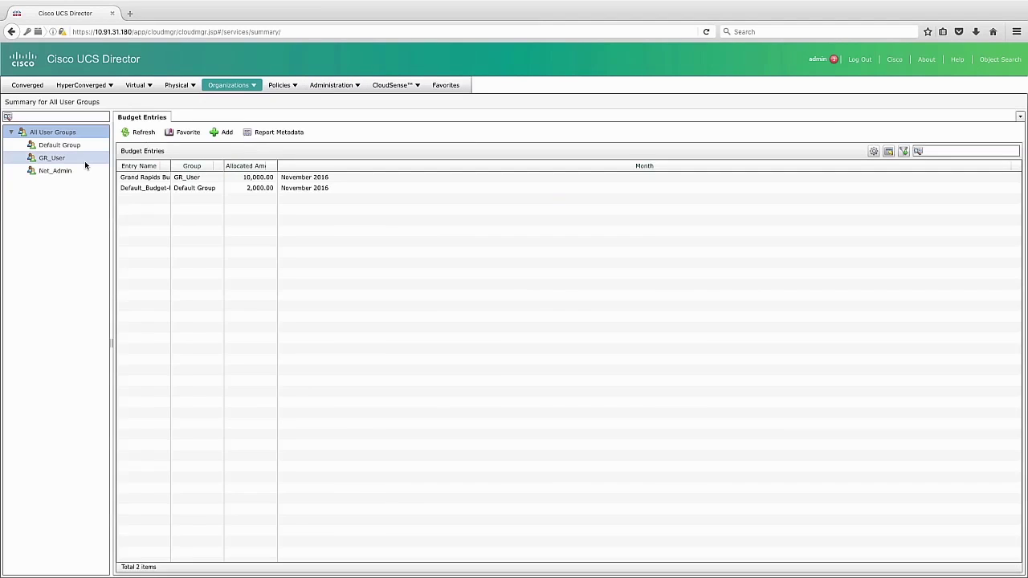
click(77, 161)
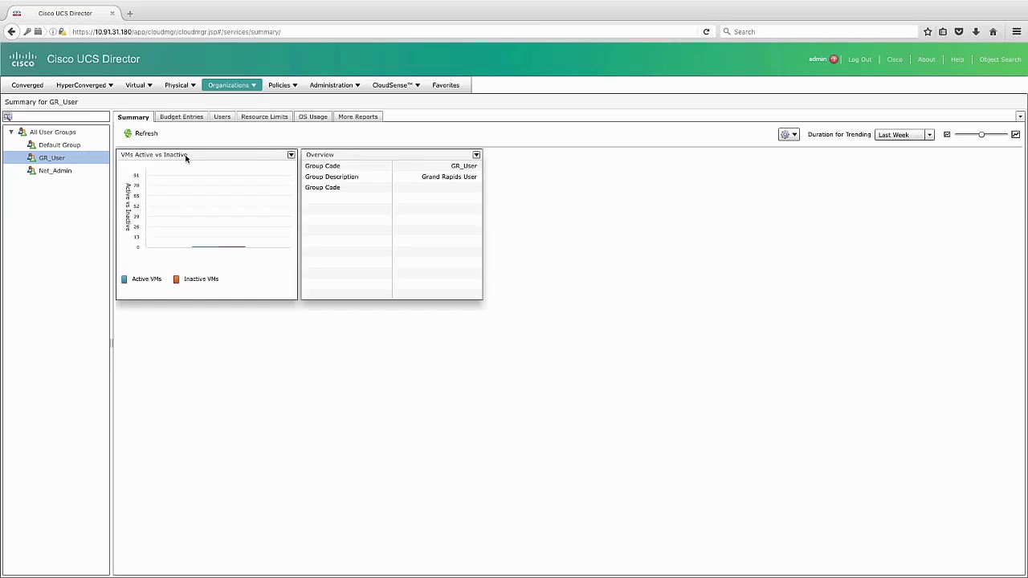
click(193, 119)
click(160, 177)
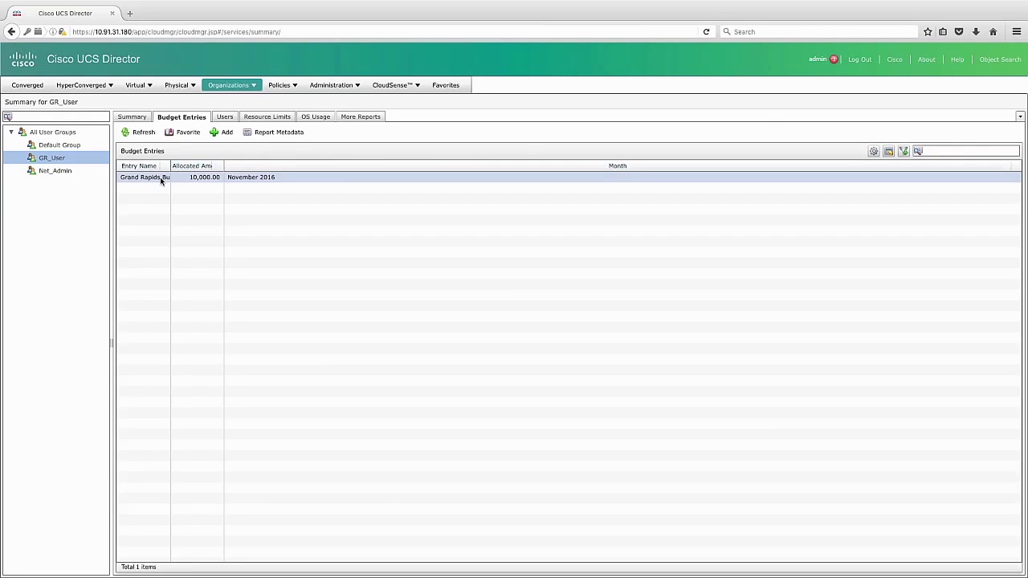
double_click(160, 177)
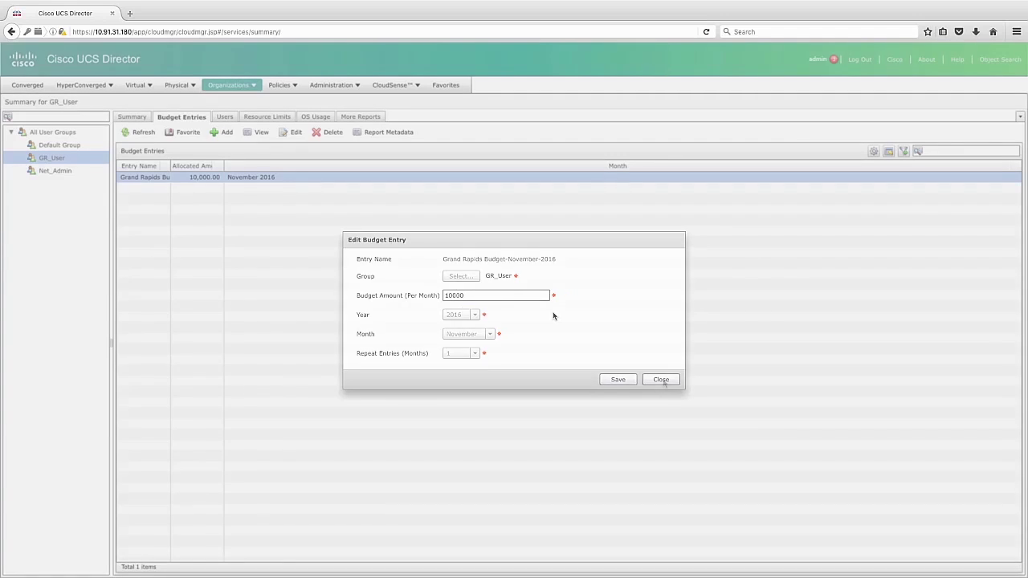
click(661, 379)
Open Organizations > Chargeback and select Default Group to list its October–November 2016 VM charges
click(256, 87)
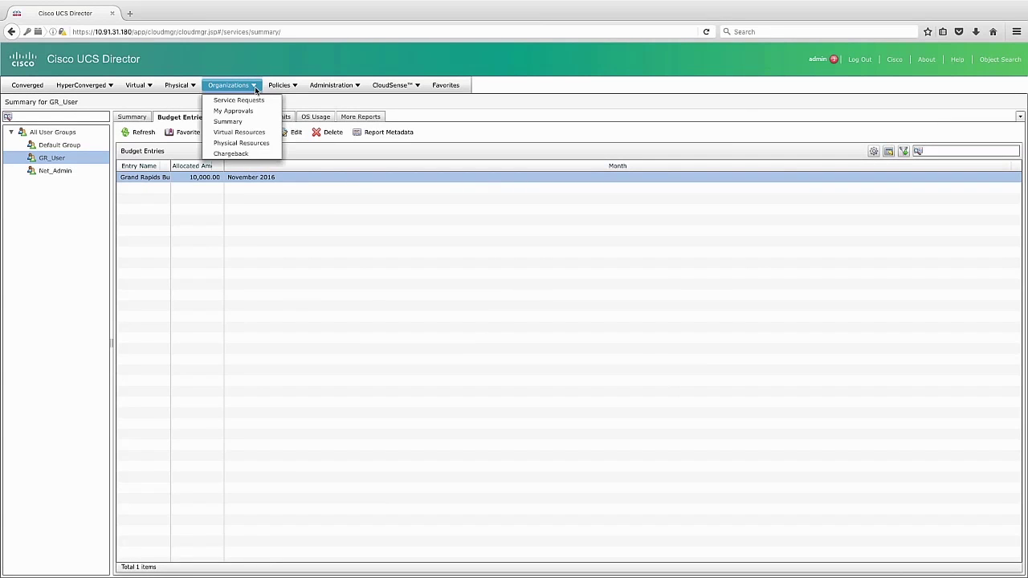
click(256, 155)
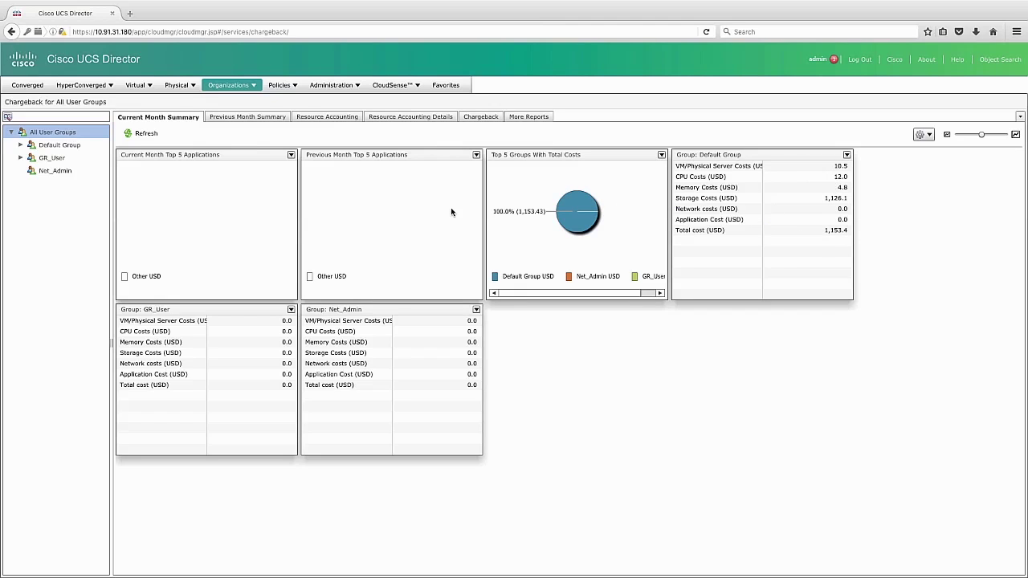
click(45, 146)
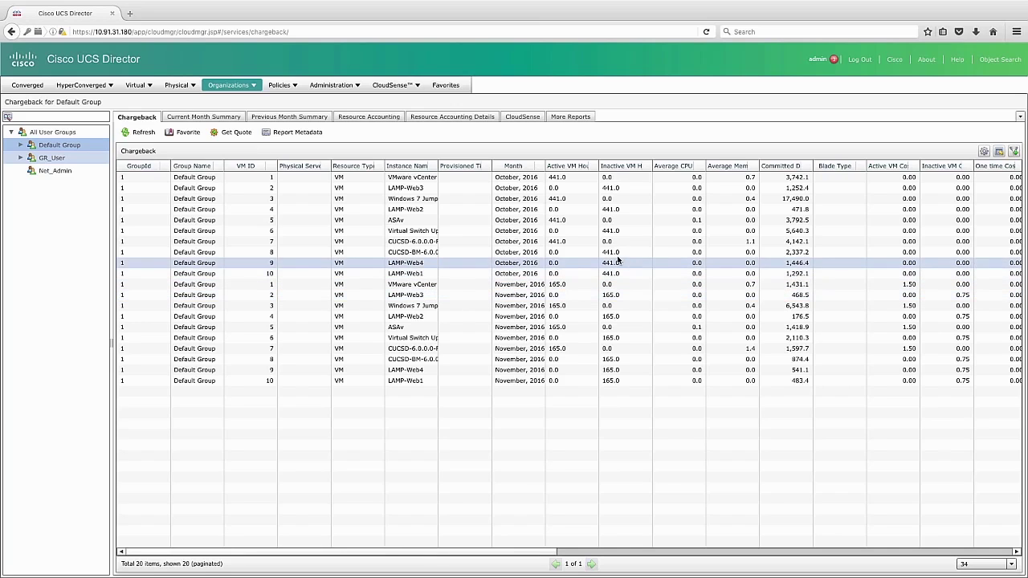
Show the More Reports Trend: Budget Spending chart against the 2,000 allocated budget
click(566, 118)
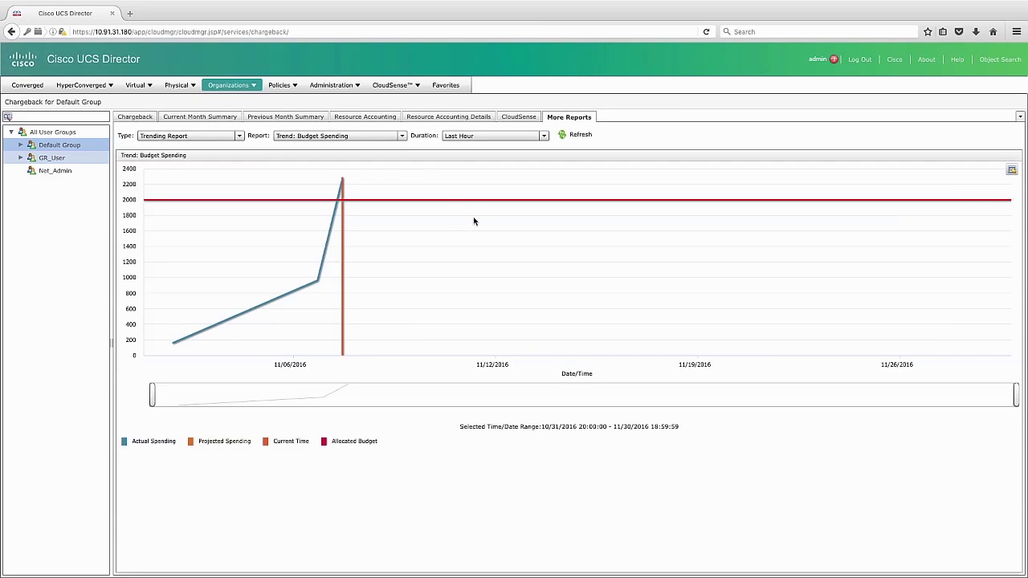